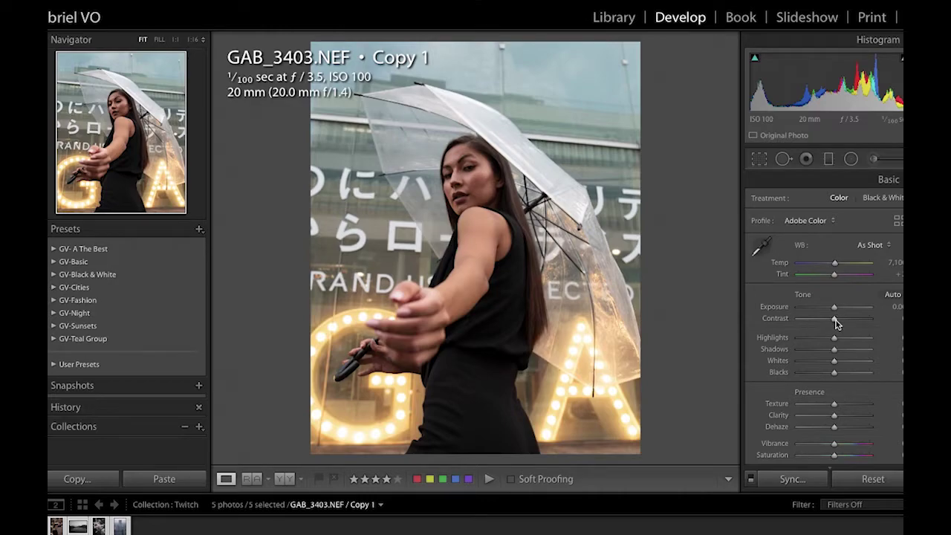
Reduce the photo's contrast and highlights to about -30, lower the whites to -28, and lift the shadows and blacks slightly
left_click_drag(836, 323, 823, 328)
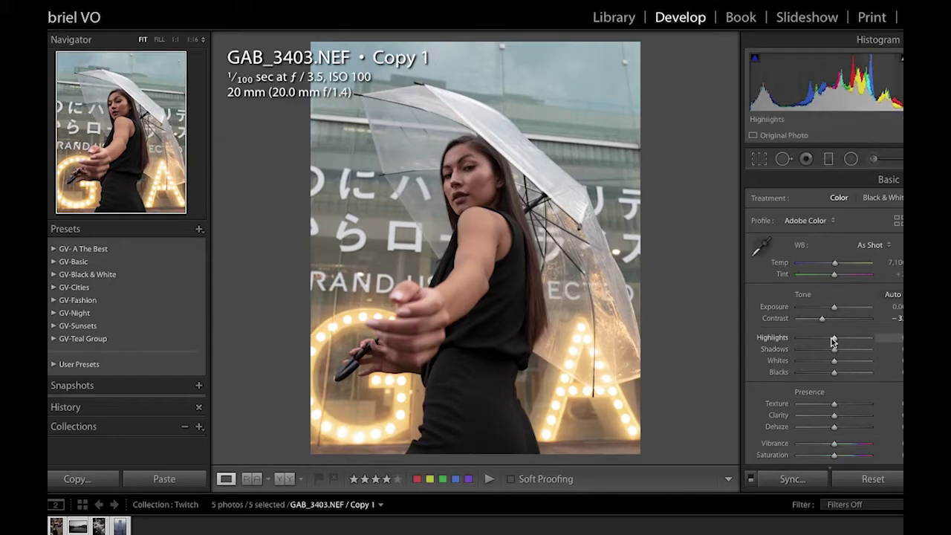
left_click_drag(833, 340, 822, 344)
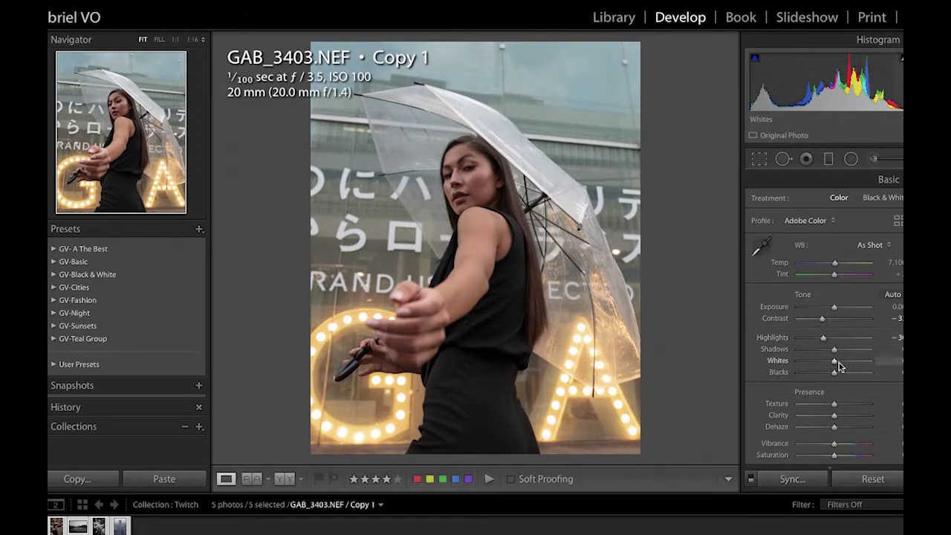
mouse_move(833, 356)
left_mouse_down()
mouse_move(854, 359)
mouse_move(837, 362)
left_mouse_up()
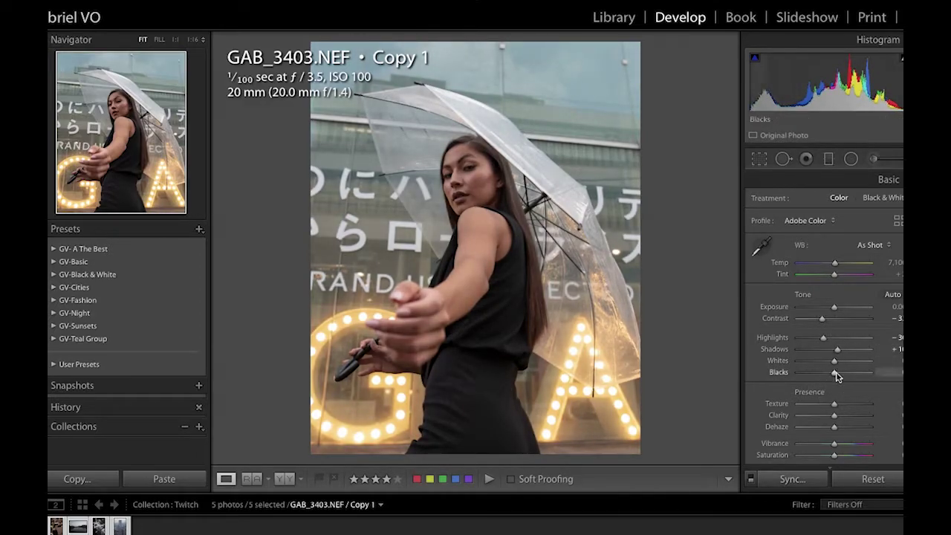
mouse_move(834, 363)
left_mouse_down()
mouse_move(817, 372)
mouse_move(836, 375)
left_mouse_up()
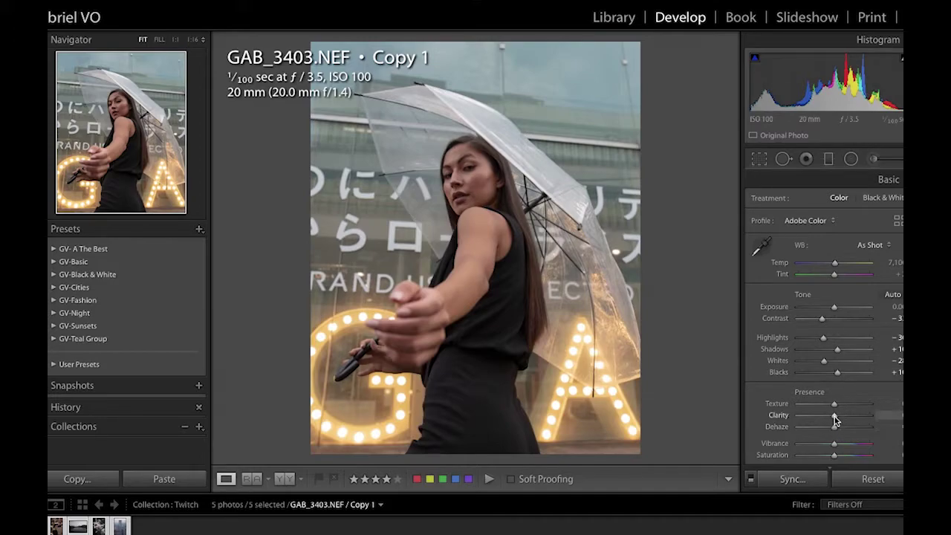
Soften the photo with slightly negative clarity, raise vibrance to about +4 and reduce the saturation moderately
mouse_move(833, 415)
left_mouse_down()
mouse_move(785, 425)
mouse_move(832, 428)
left_mouse_up()
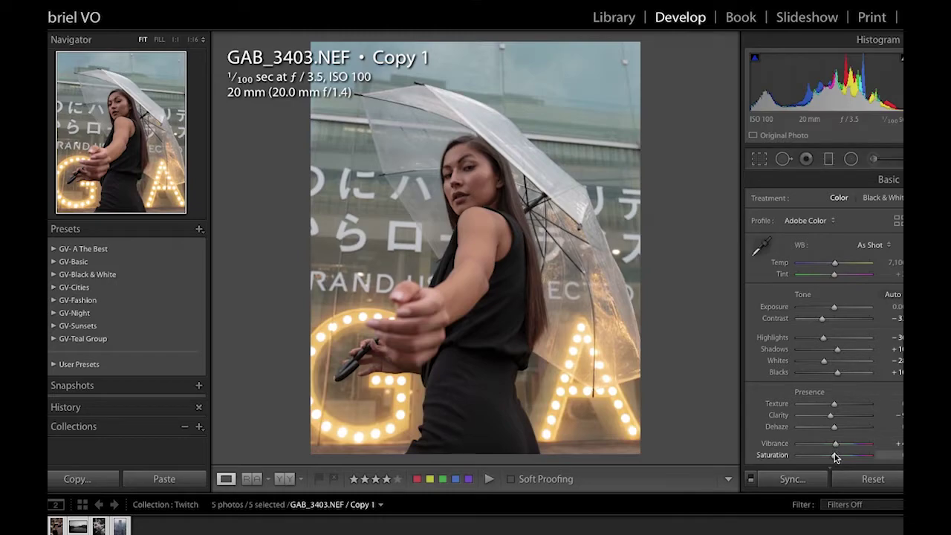
left_click_drag(834, 456, 830, 459)
Shape the point tone curve into an S through 55/44, 126/123 and 199/219, with the black point lifted
scroll(813, 366, "down", 5)
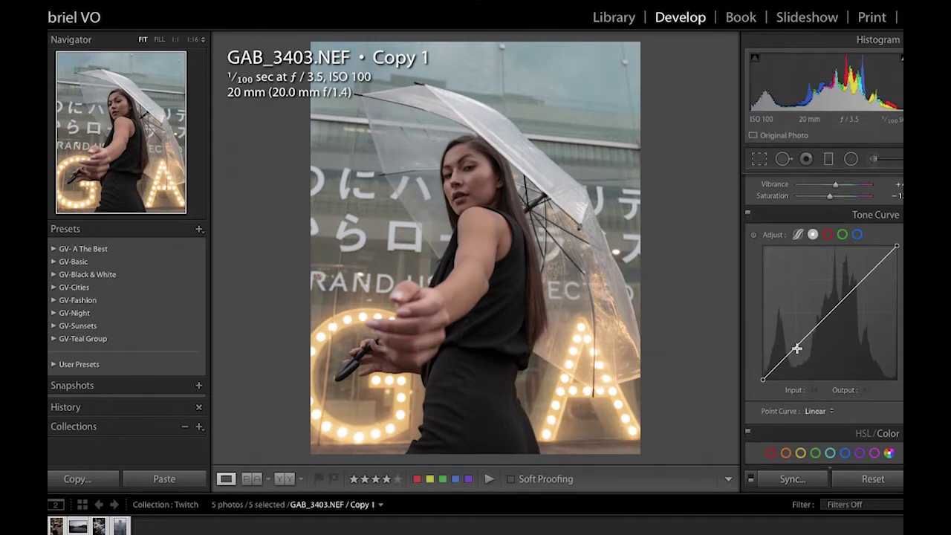
left_click_drag(796, 349, 797, 358)
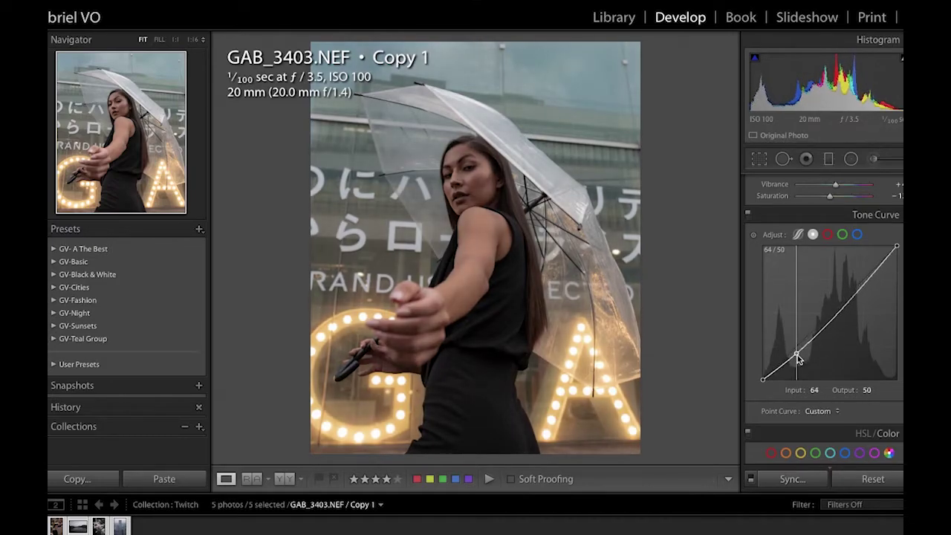
left_click_drag(833, 319, 829, 315)
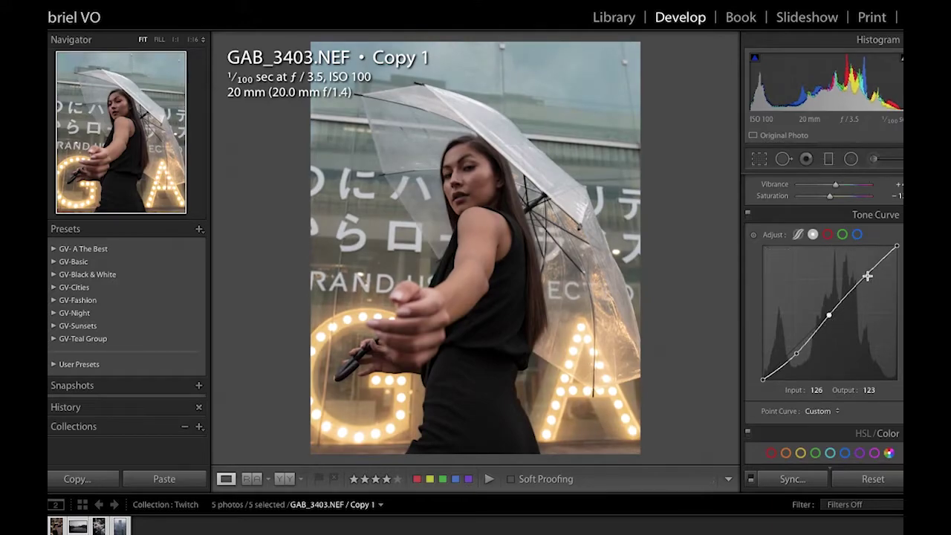
left_click_drag(867, 276, 871, 269)
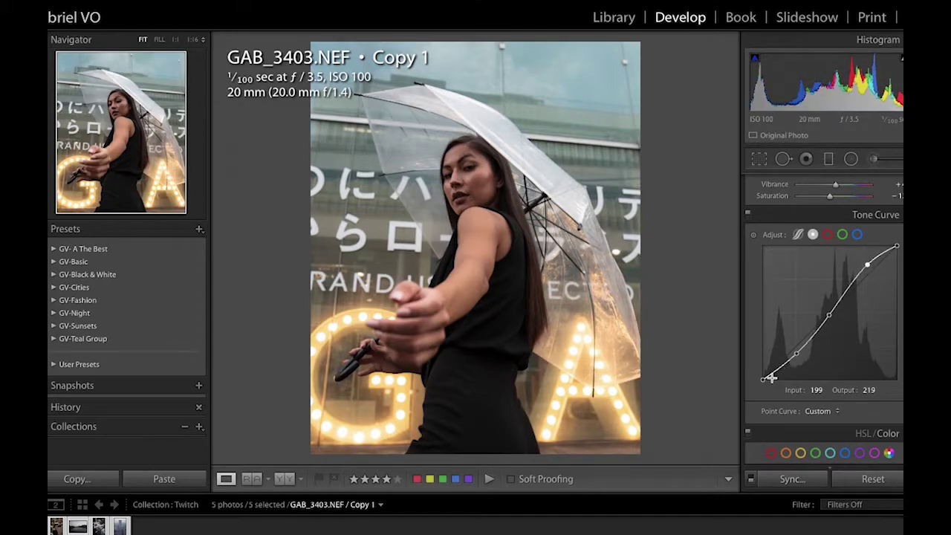
left_click_drag(765, 381, 790, 359)
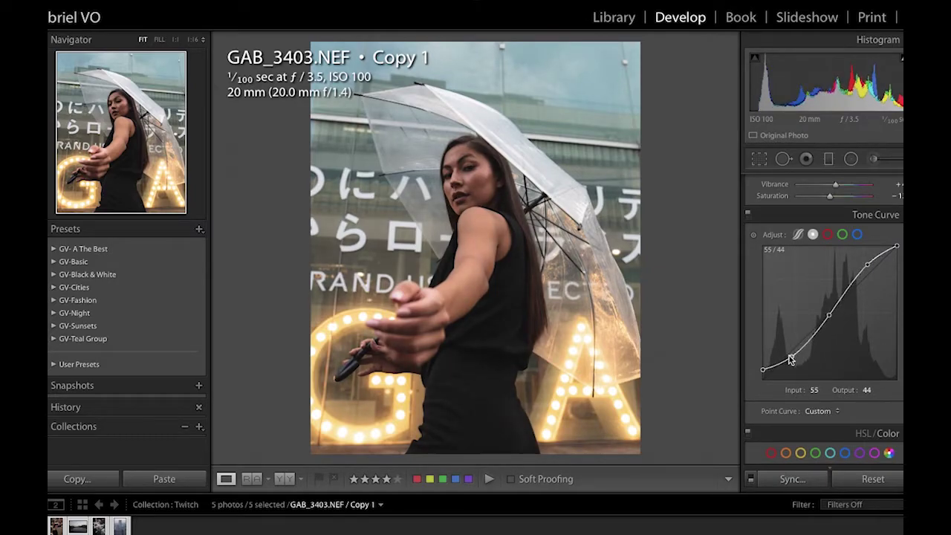
key("backslash")
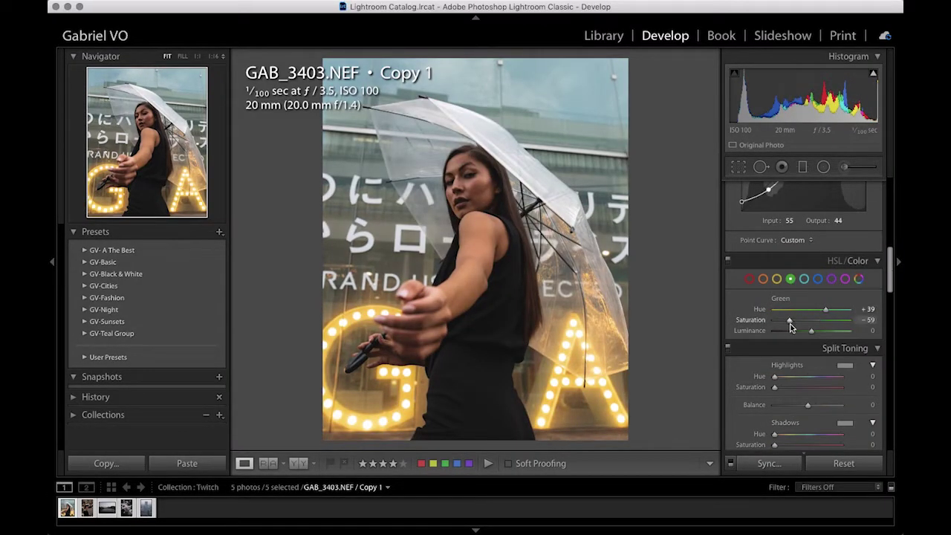
Set the blue hue to -7 in the HSL colour adjustments, going through the aqua, blue and purple channels
left_click(803, 278)
left_click(820, 279)
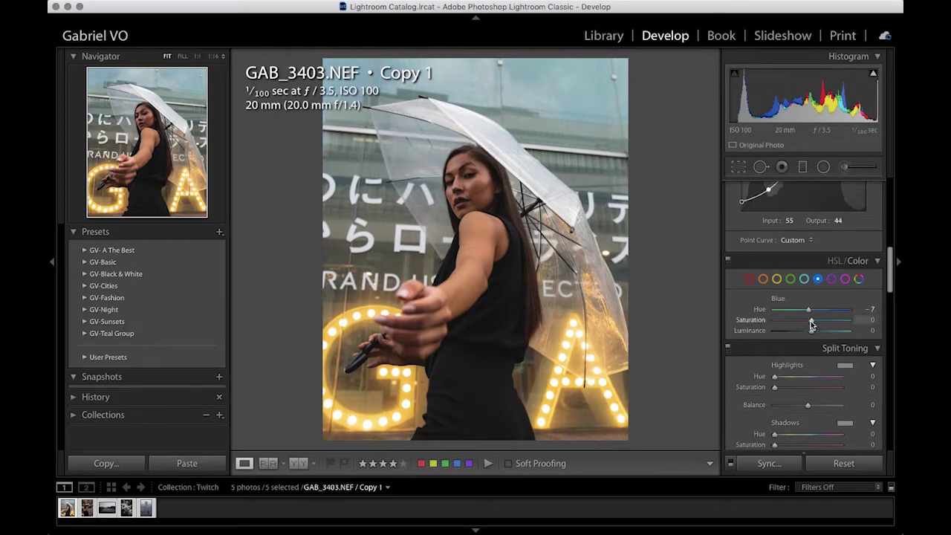
left_click(831, 280)
Tint the shadows green in Split Toning with hue 135 and saturation 45
scroll(803, 313, "down", 3)
scroll(804, 313, "down", 10)
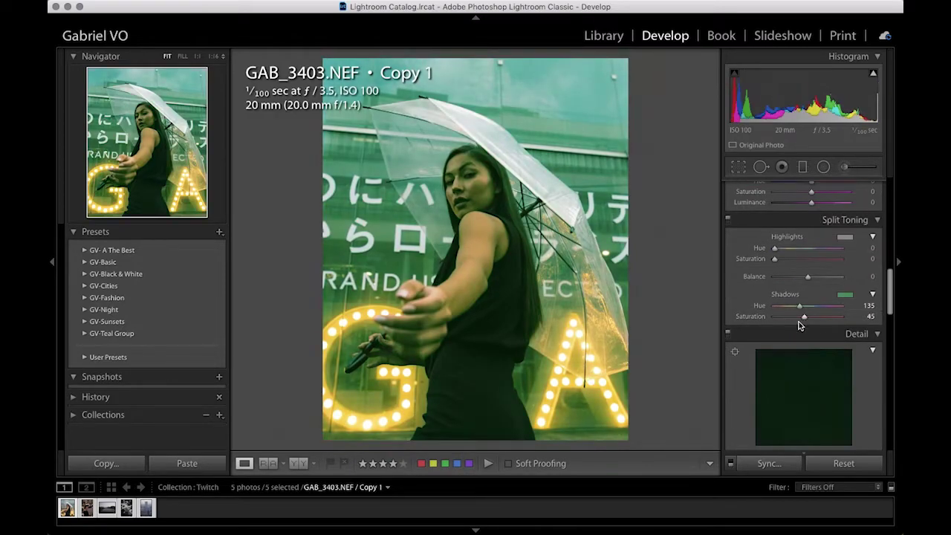
left_click(737, 383)
scroll(804, 334, "down", 10)
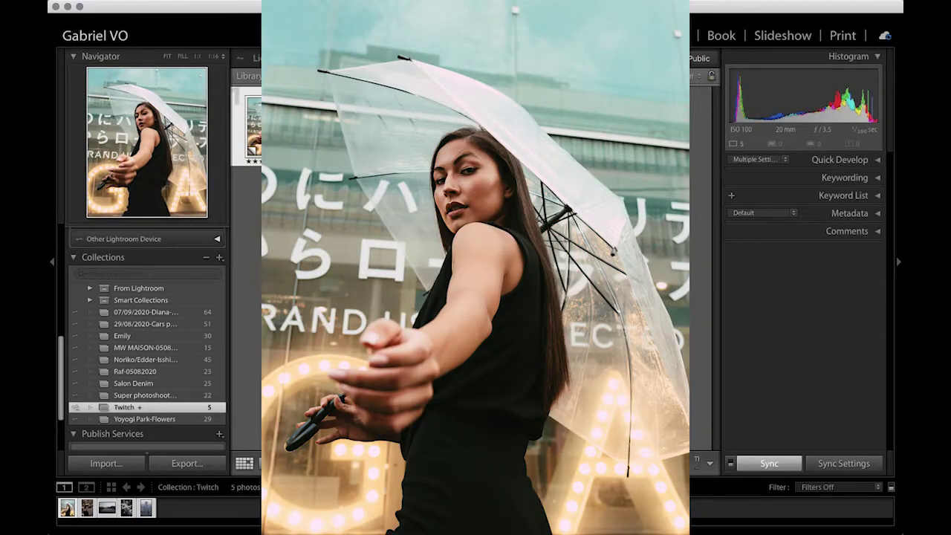
Synchronize the edited umbrella portrait's develop settings to all selected photos in the Twitch collection
key("Right")
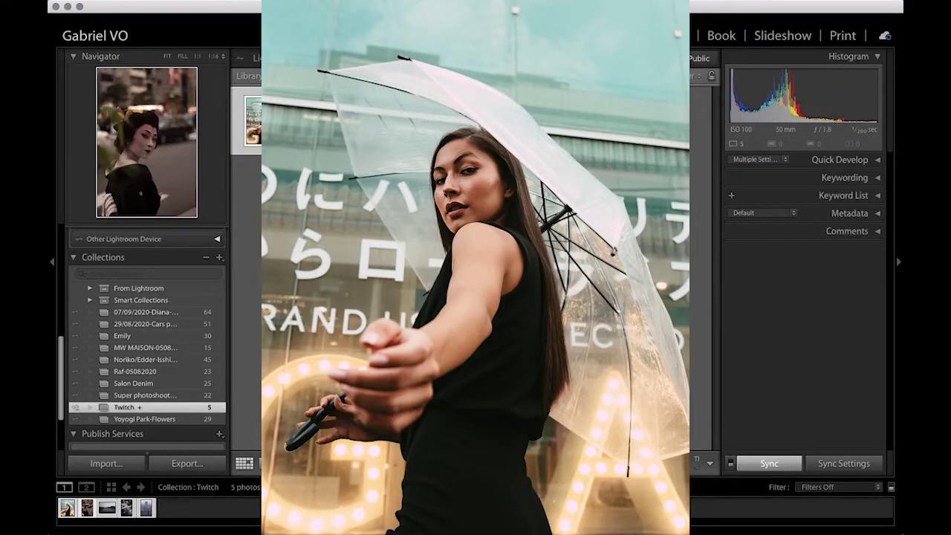
key("Left")
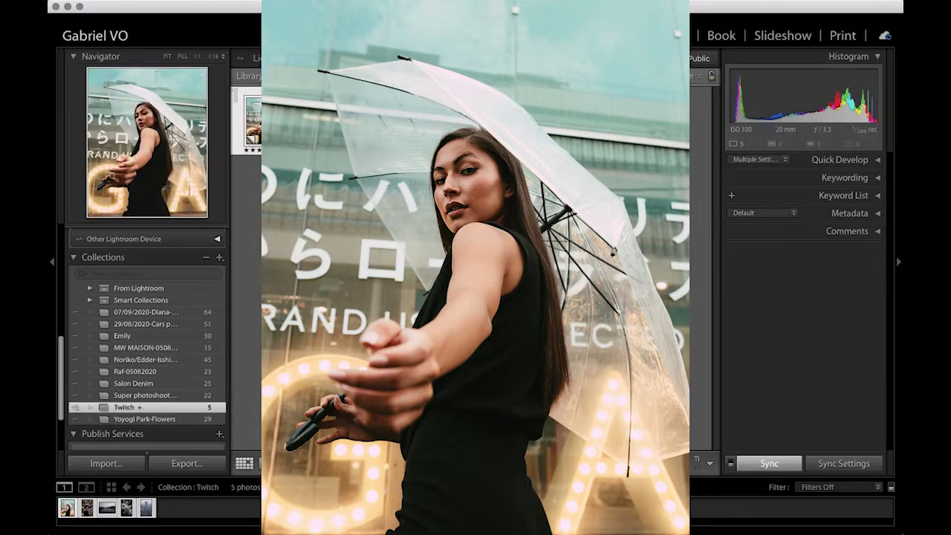
left_click(842, 463)
key("Return")
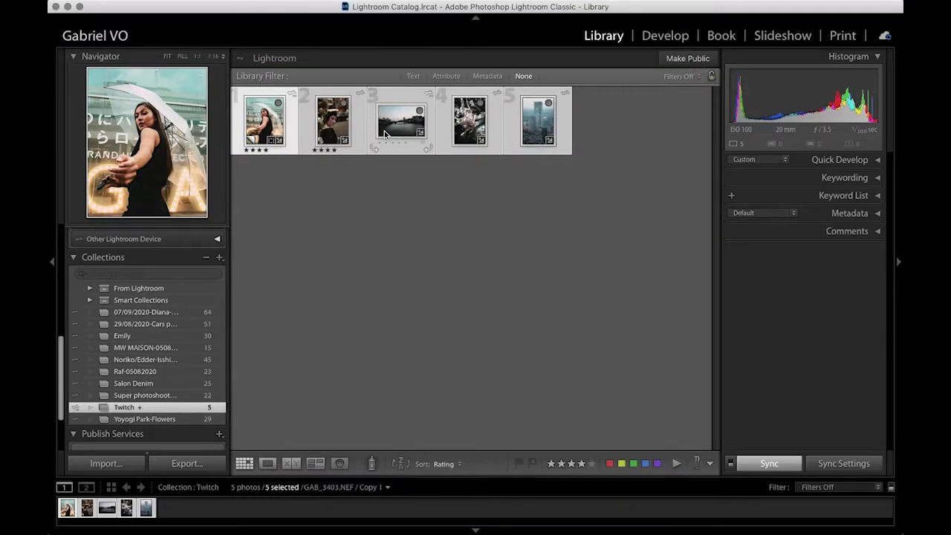
Open the street portrait DSC_3999.NEF in the Develop module
left_click(407, 128)
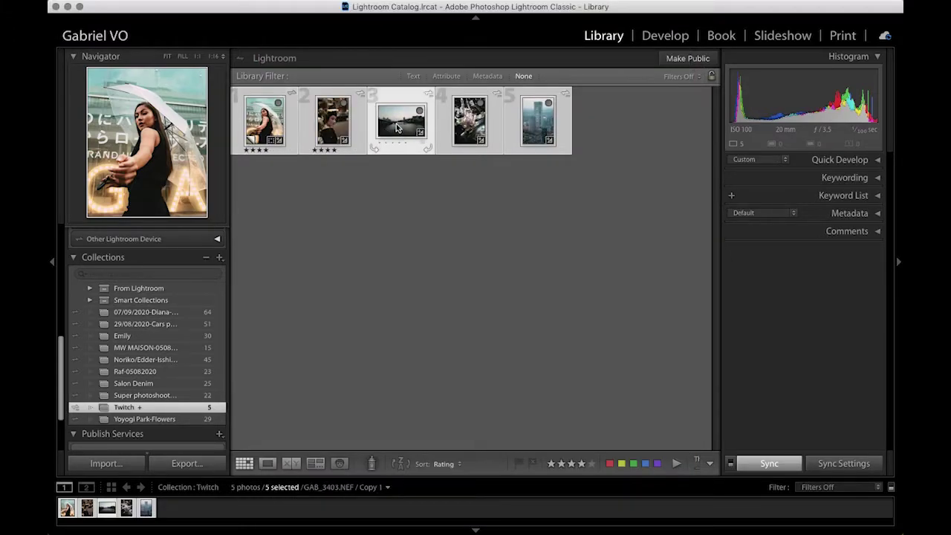
left_click(332, 120)
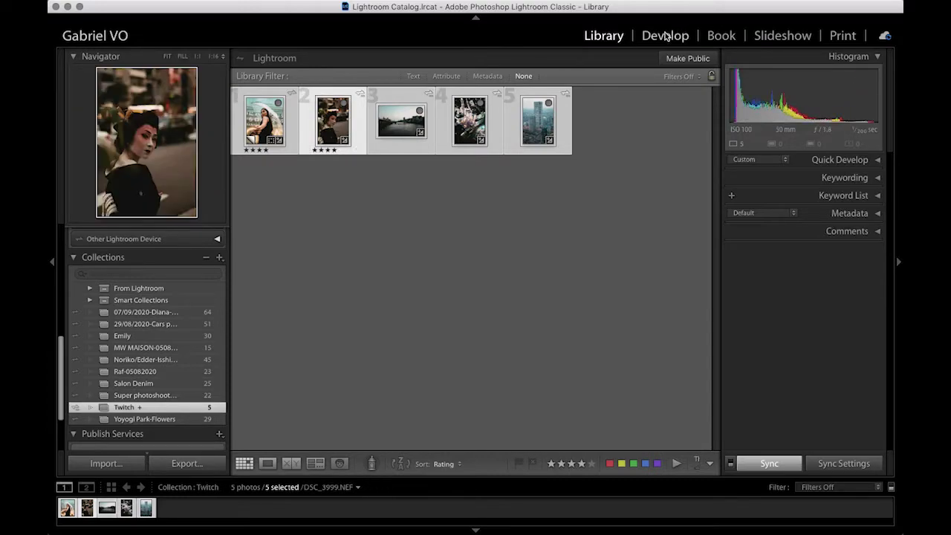
left_click(668, 36)
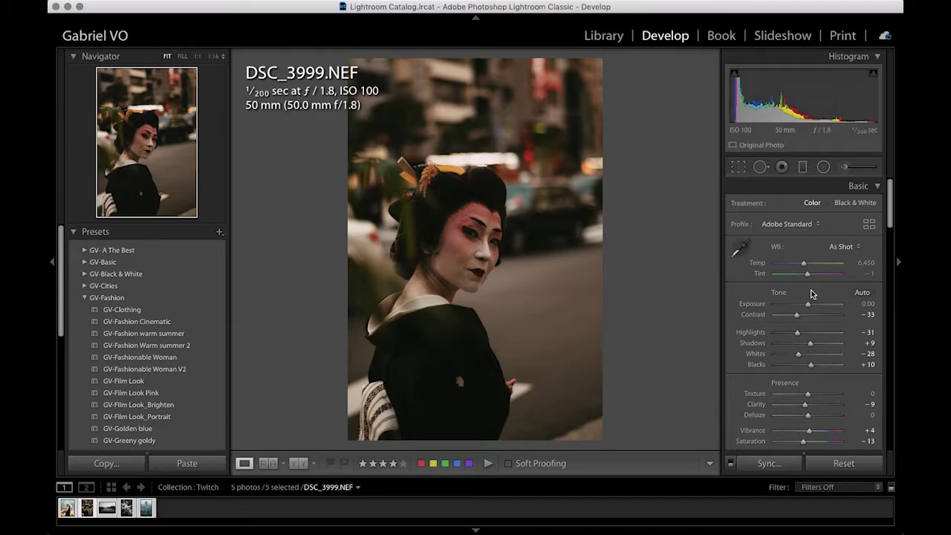
Set the portrait's exposure to +0.55 and temperature to 5,302, and compare it with the before version
left_click_drag(809, 304, 812, 303)
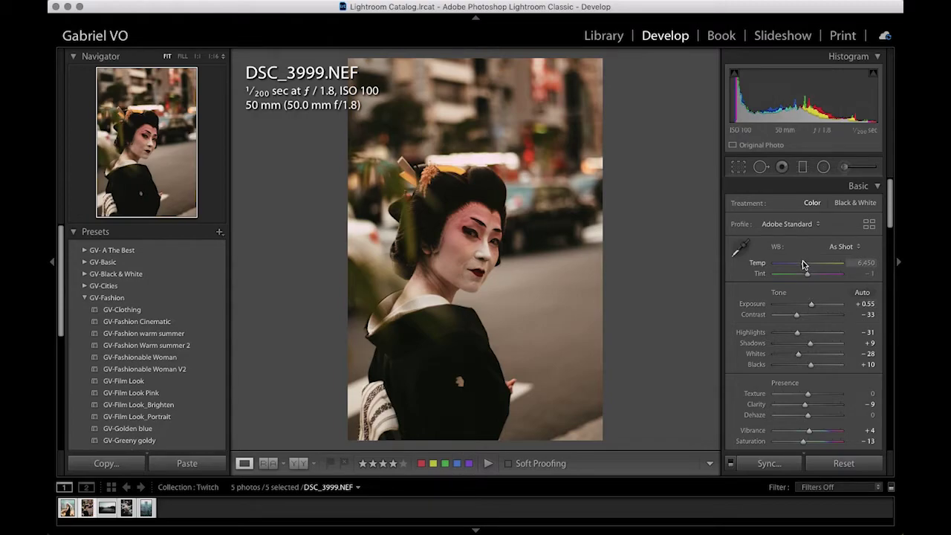
left_click_drag(805, 263, 798, 263)
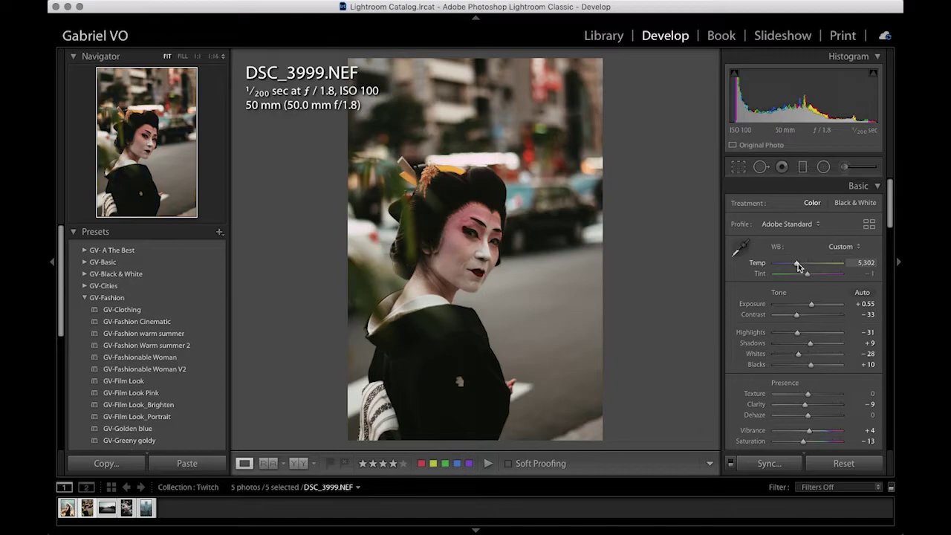
key("backslash")
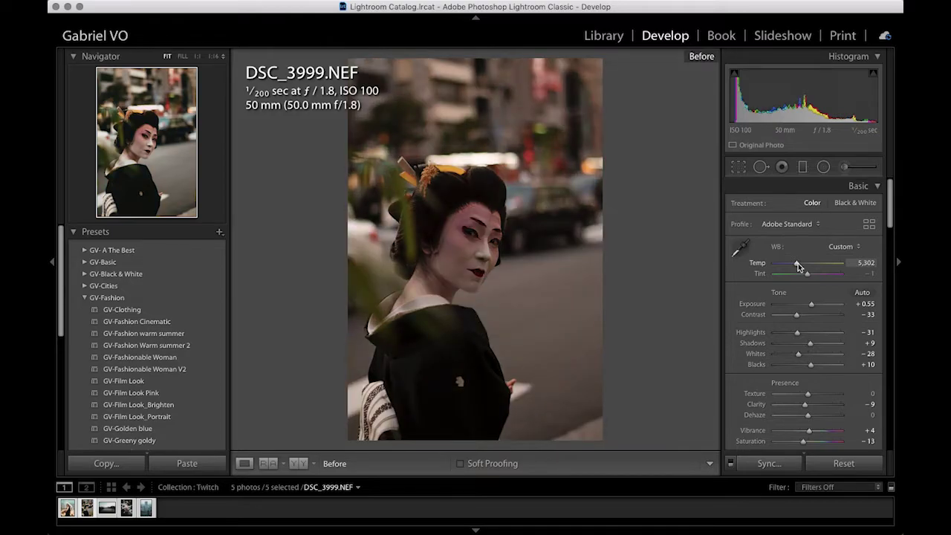
key("backslash")
key("backslash")
key("backslash")
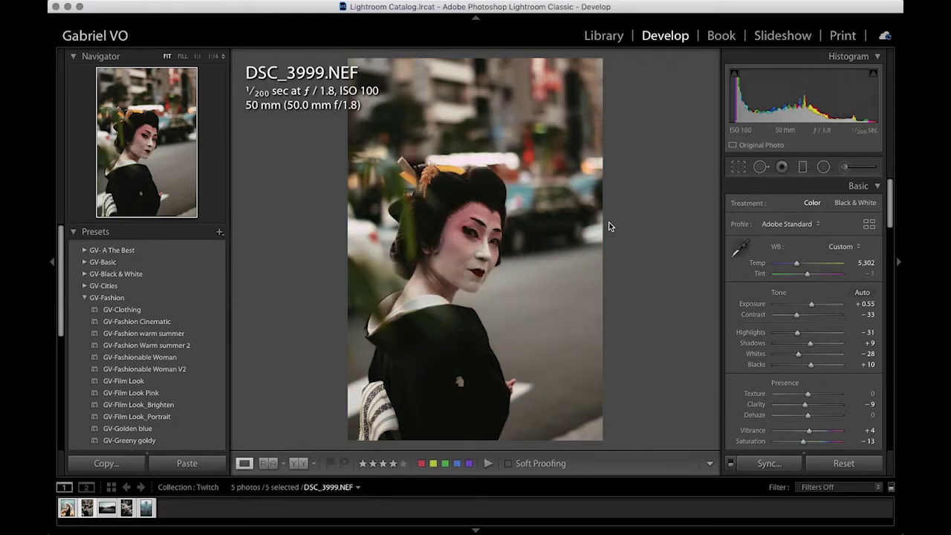
Set the exposure to +0.20 and the shadows to +22 on the river photo GAB_8016.NEF
key("Right")
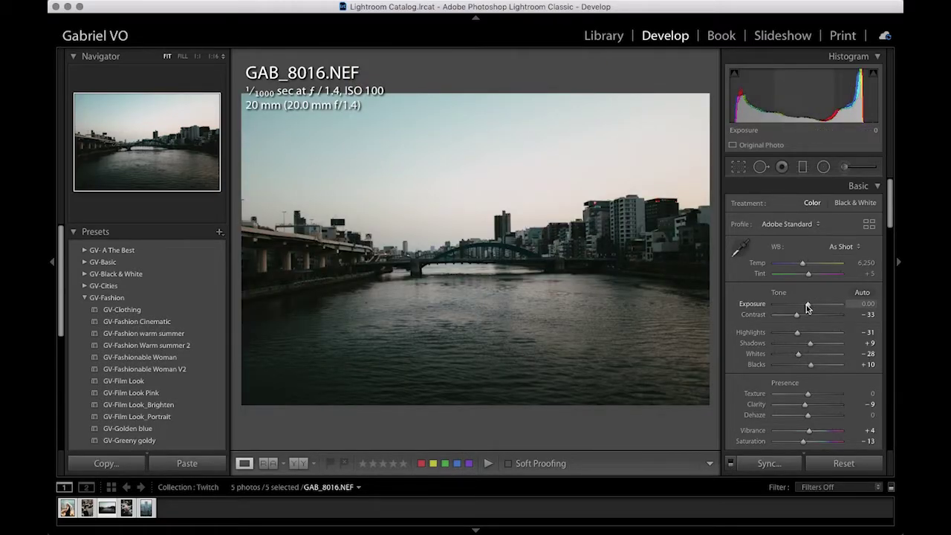
left_click_drag(807, 304, 808, 306)
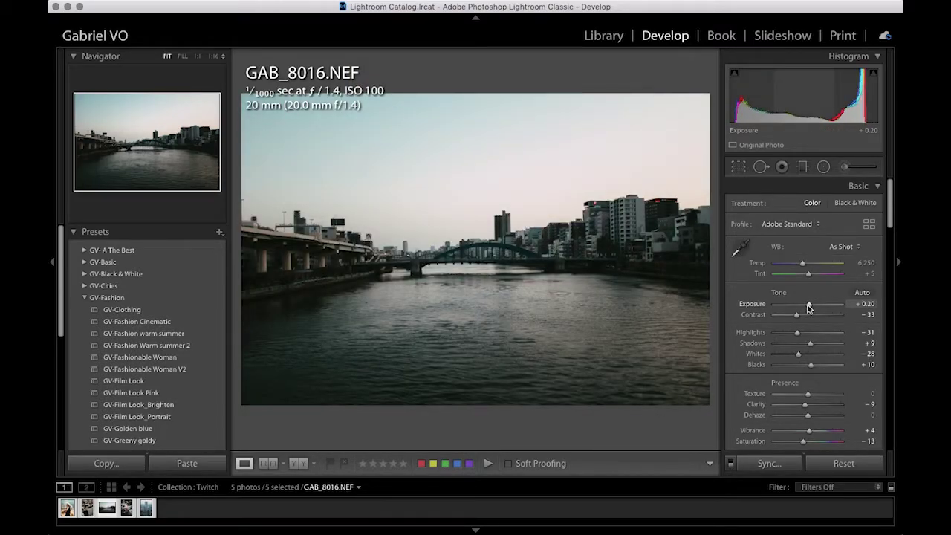
left_click_drag(811, 346, 818, 350)
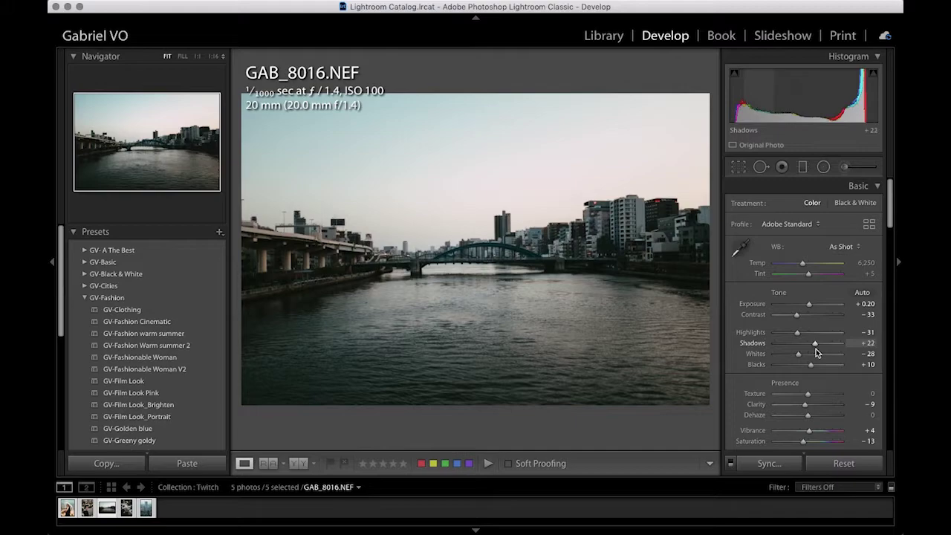
Add a graduated filter from the sky down to the water with highlights at -25 and exposure at -0.37
left_click(804, 166)
left_click_drag(519, 122, 518, 303)
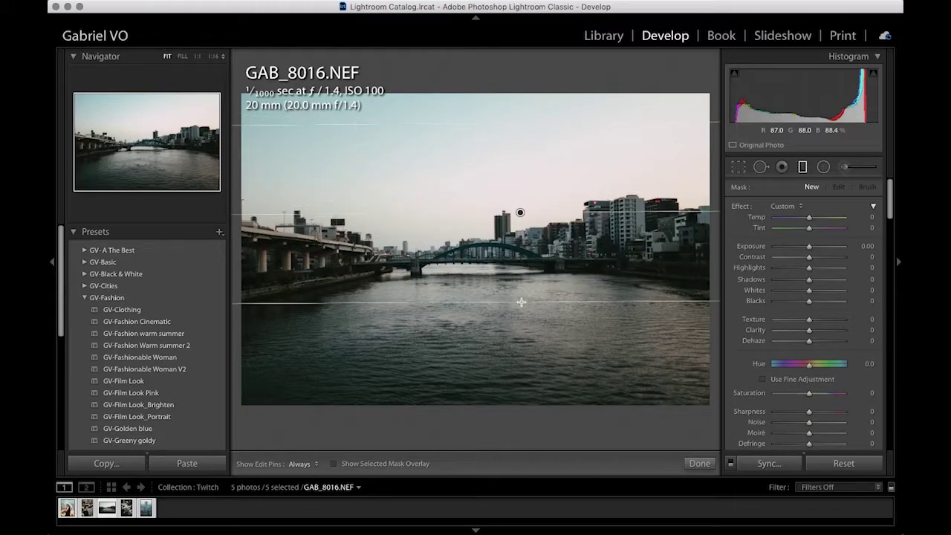
mouse_move(809, 270)
left_mouse_down()
mouse_move(792, 271)
mouse_move(807, 252)
left_mouse_up()
Show the mask overlay, move the graduated filter up into the upper sky, and compare the photo with its before version
key("o")
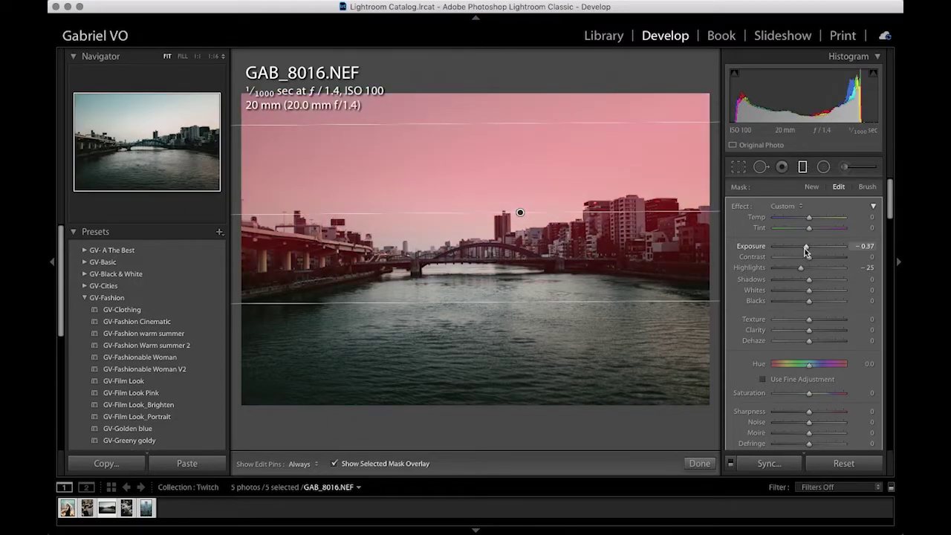
left_click_drag(519, 215, 518, 136)
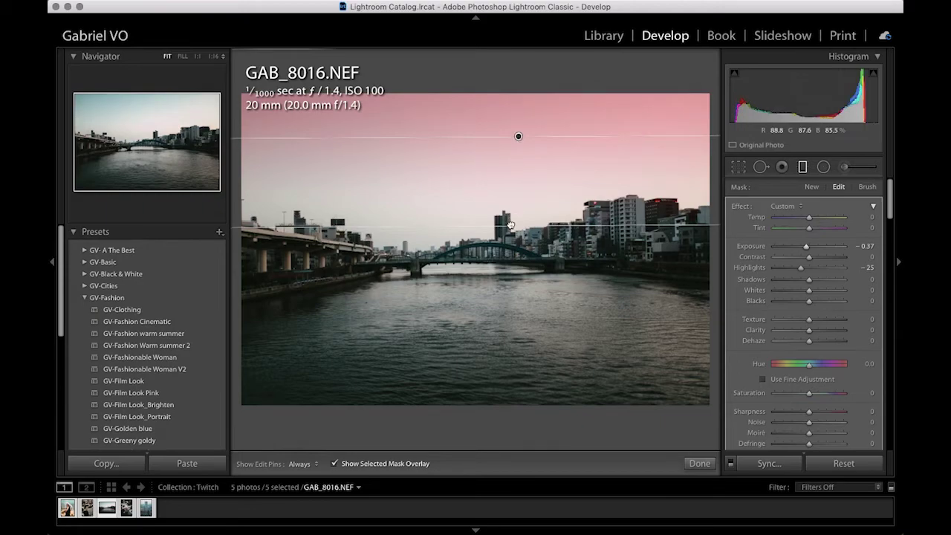
left_click(699, 463)
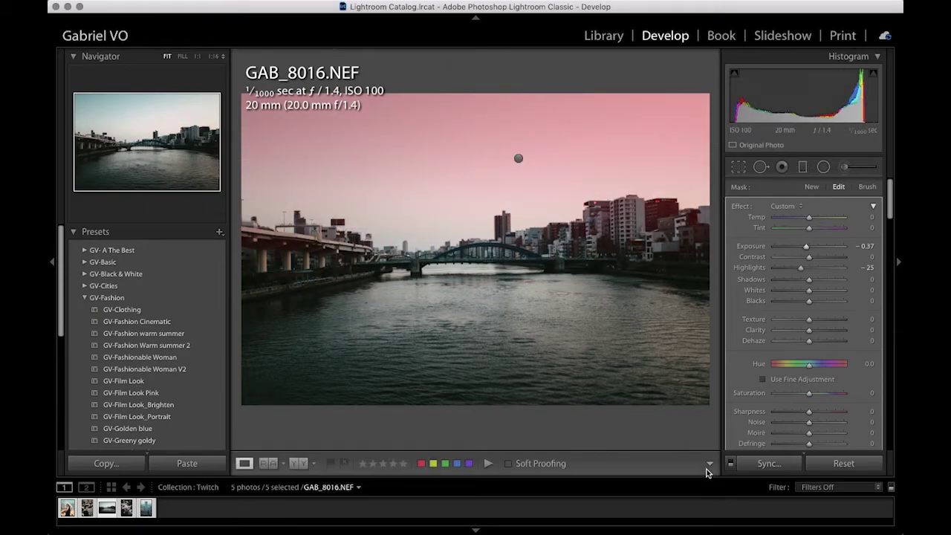
key("backslash")
key("backslash")
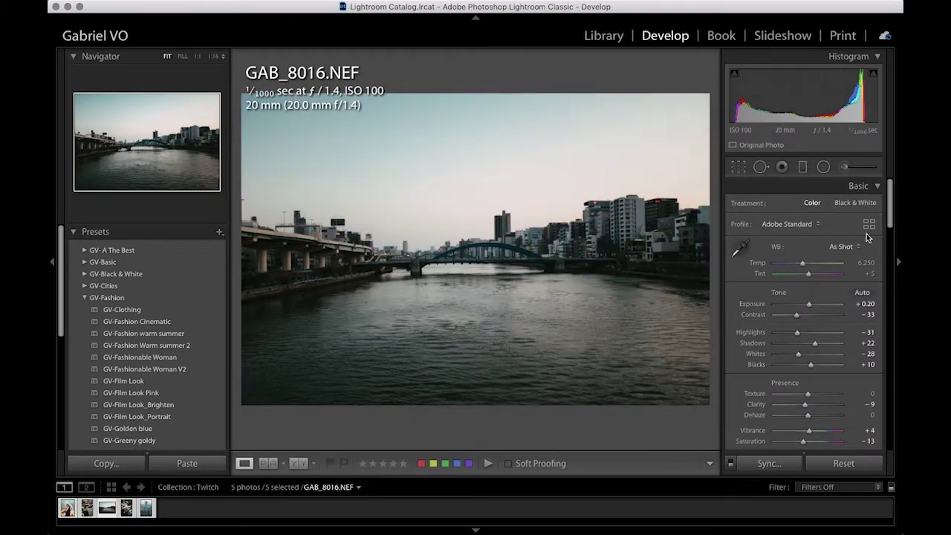
Add a large radial filter centred on the right-hand buildings and stretch it vertically over the surrounding sky and water
left_click(823, 167)
left_click_drag(517, 233, 722, 343)
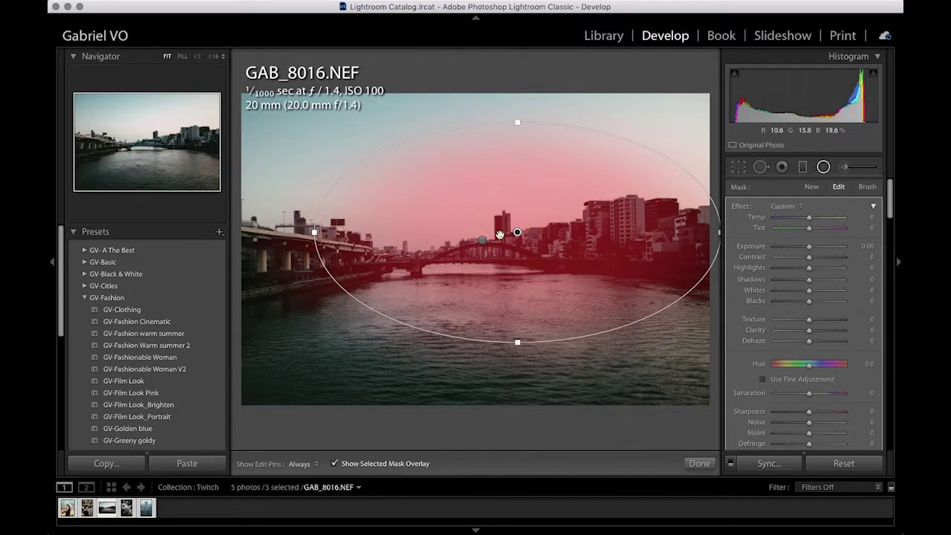
left_click_drag(493, 237, 610, 235)
left_click_drag(638, 242, 637, 238)
left_click_drag(433, 242, 383, 239)
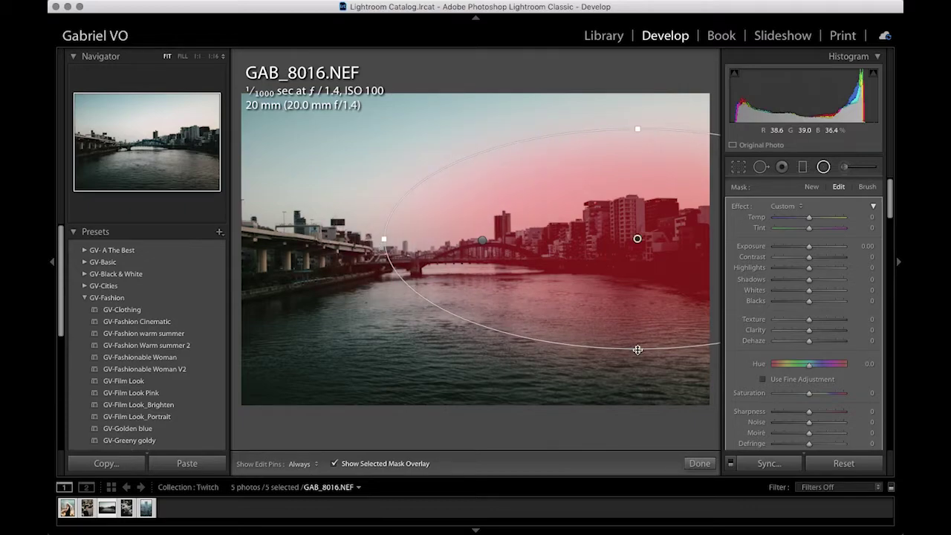
left_click_drag(637, 349, 638, 372)
key("o")
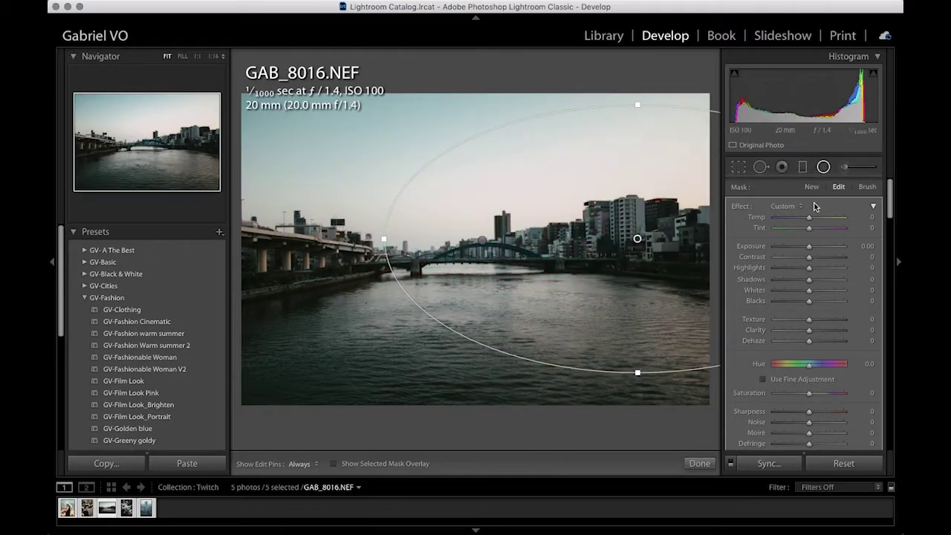
Tint the radial filter a warm orange with hue 33 and saturation 23%, and set its feather to 90
mouse_move(811, 221)
left_mouse_down()
mouse_move(822, 223)
mouse_move(809, 227)
mouse_move(812, 219)
left_mouse_up()
scroll(810, 322, "down", 1)
scroll(810, 322, "down", 5)
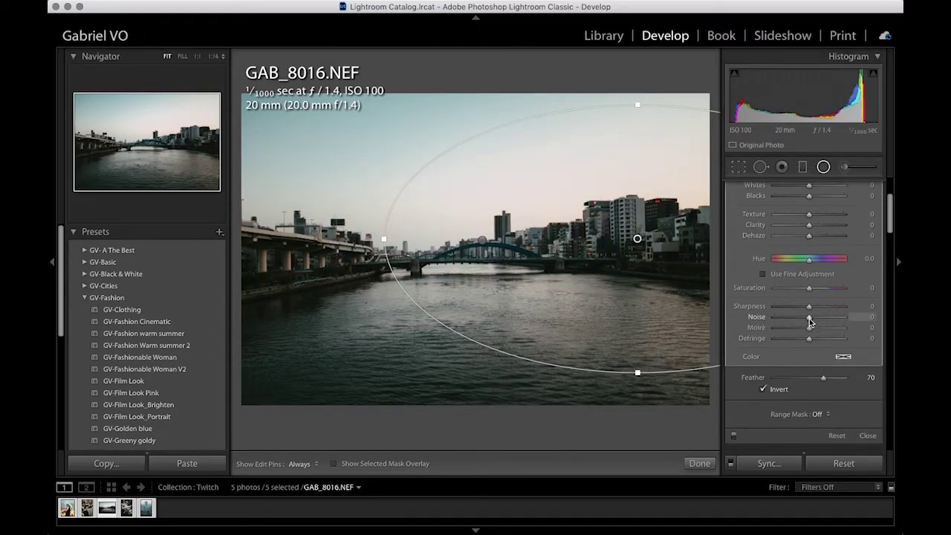
left_click(843, 356)
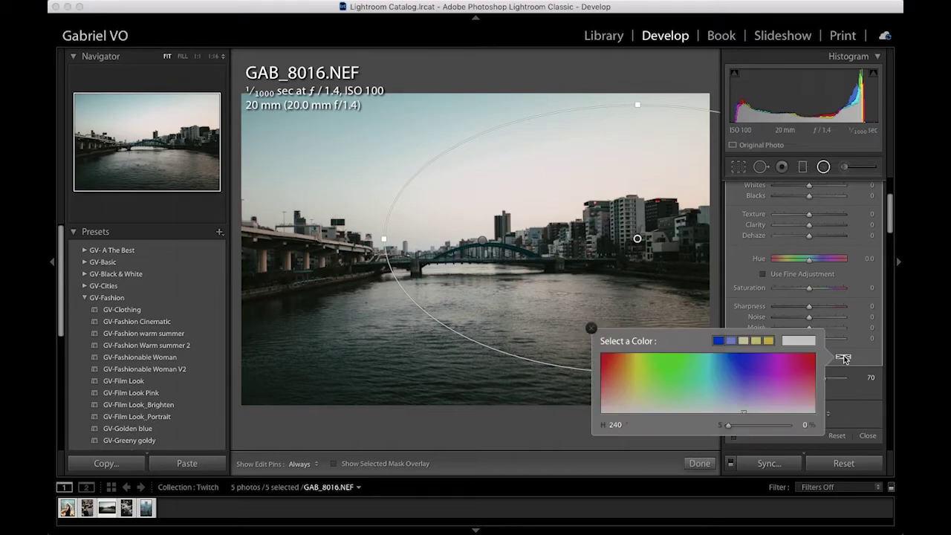
left_click(621, 366)
left_click_drag(735, 427, 742, 431)
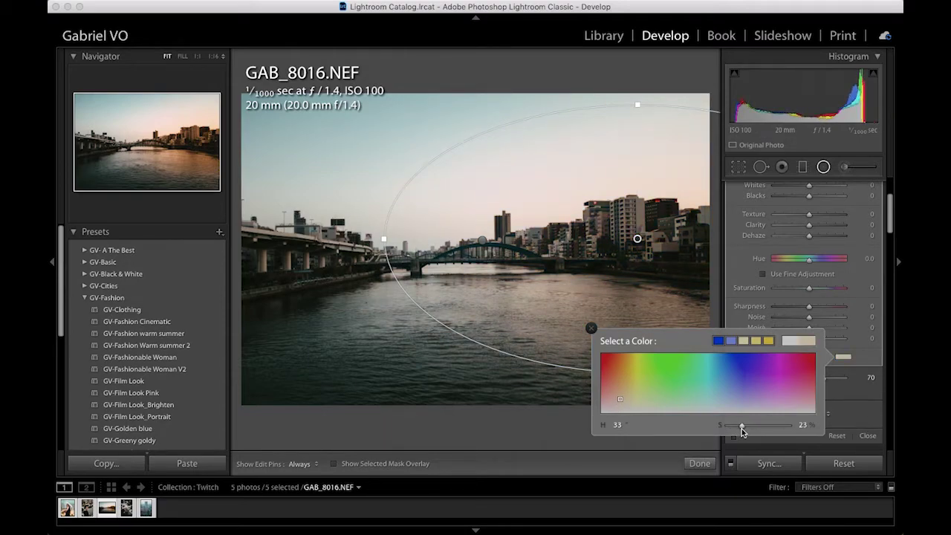
left_click(590, 329)
left_click_drag(825, 380, 837, 379)
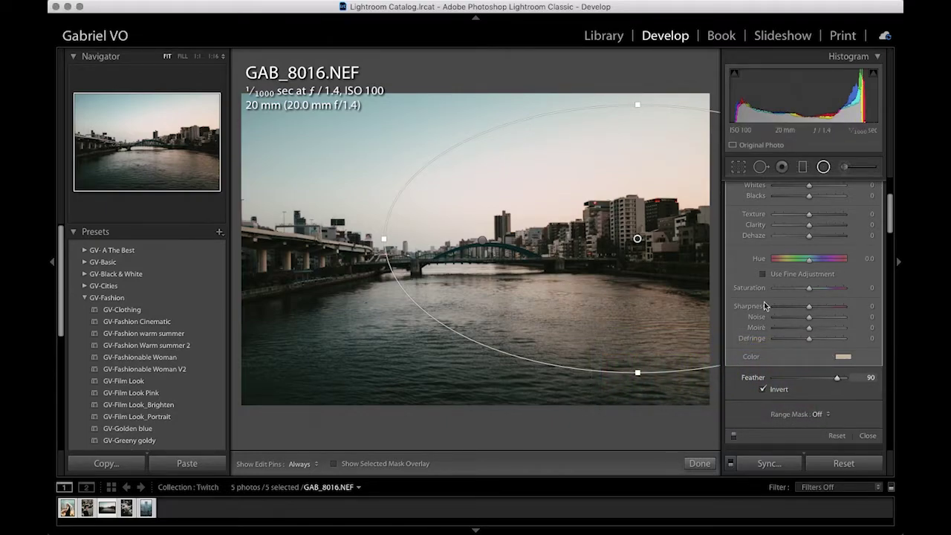
Move the radial filter slightly up, set its whites to 8, and finish editing the filter
left_click_drag(637, 238, 635, 231)
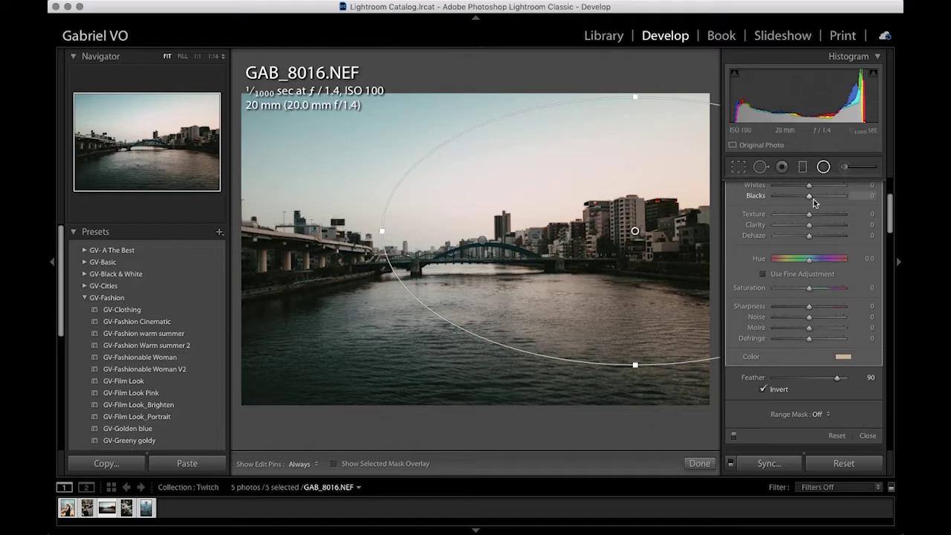
scroll(814, 203, "up", 3)
left_click_drag(810, 238, 816, 237)
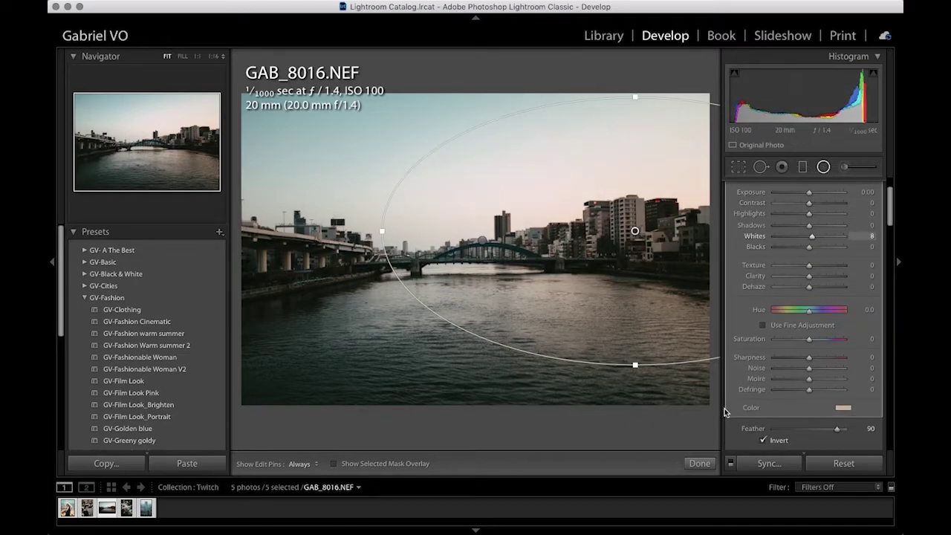
left_click(699, 463)
Compare the river photo repeatedly with its before version
key("backslash")
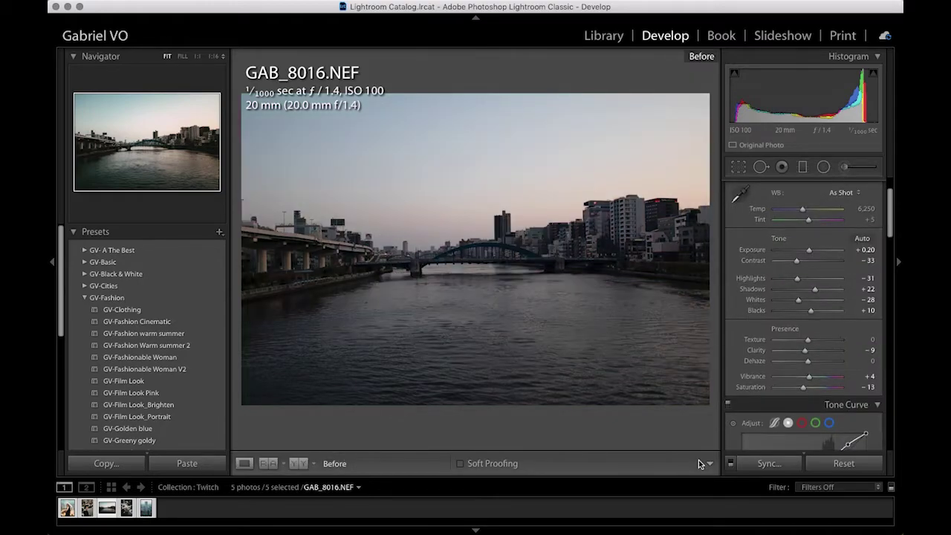
key("backslash")
key("backslash")
key("backslash")
On the night city photo GAB_0254.NEF, set exposure to +0.20, highlights to -75 and temperature to 3,738, then compare it with its before version
key("Right")
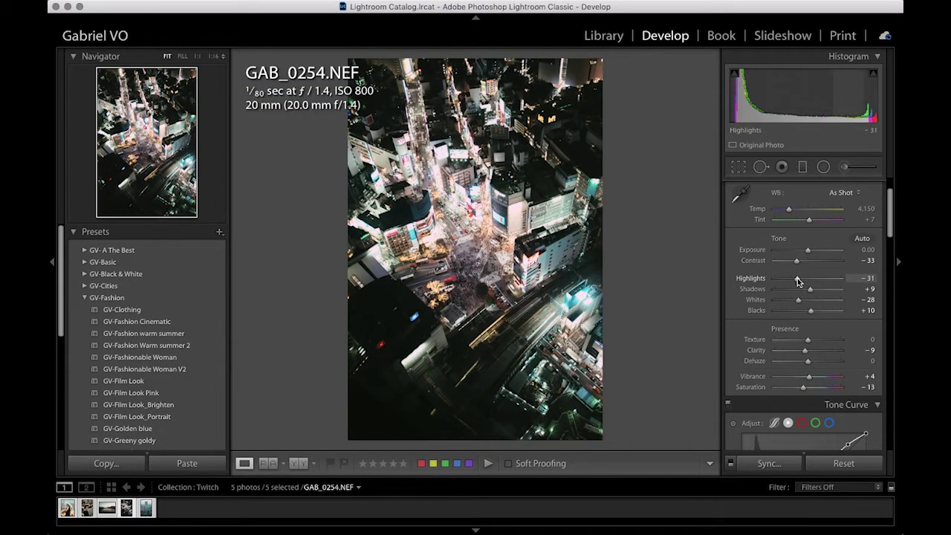
left_click_drag(809, 254, 781, 279)
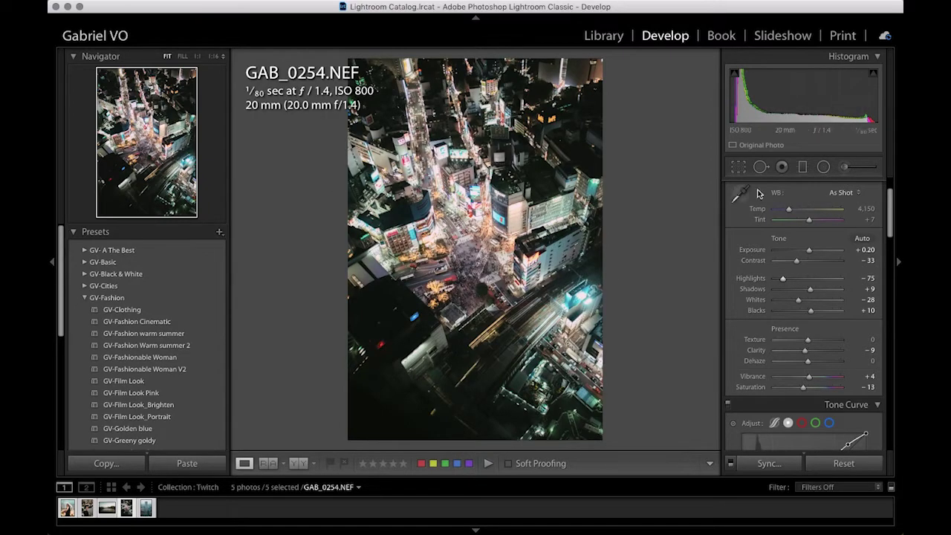
left_click_drag(789, 209, 787, 209)
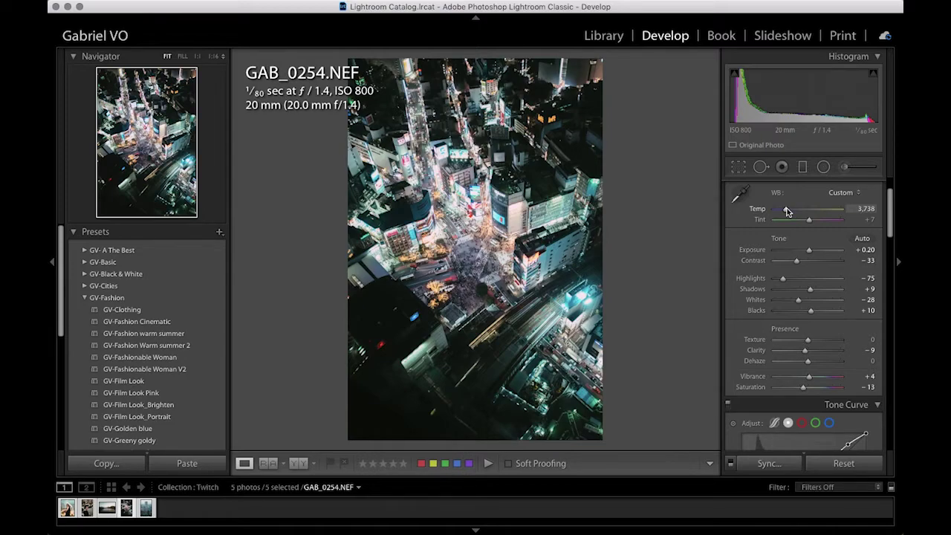
key("backslash")
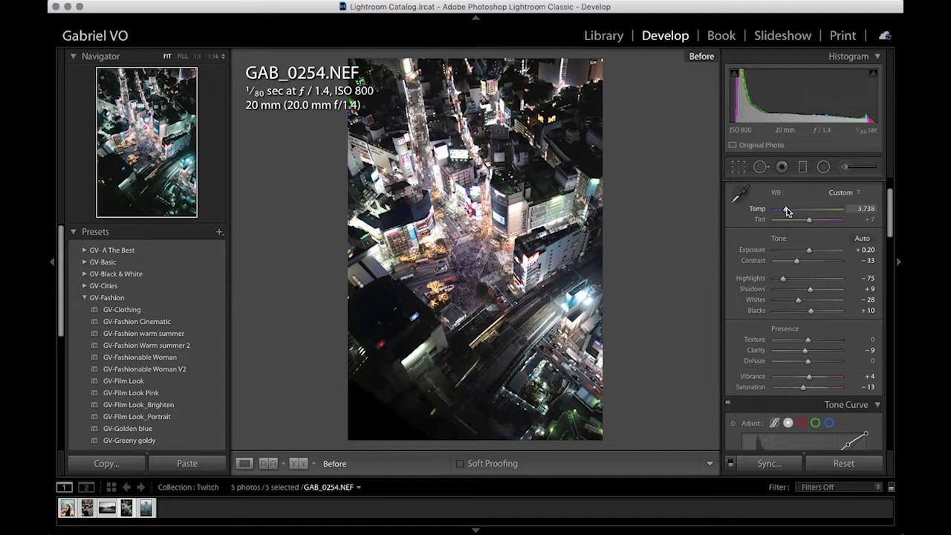
key("backslash")
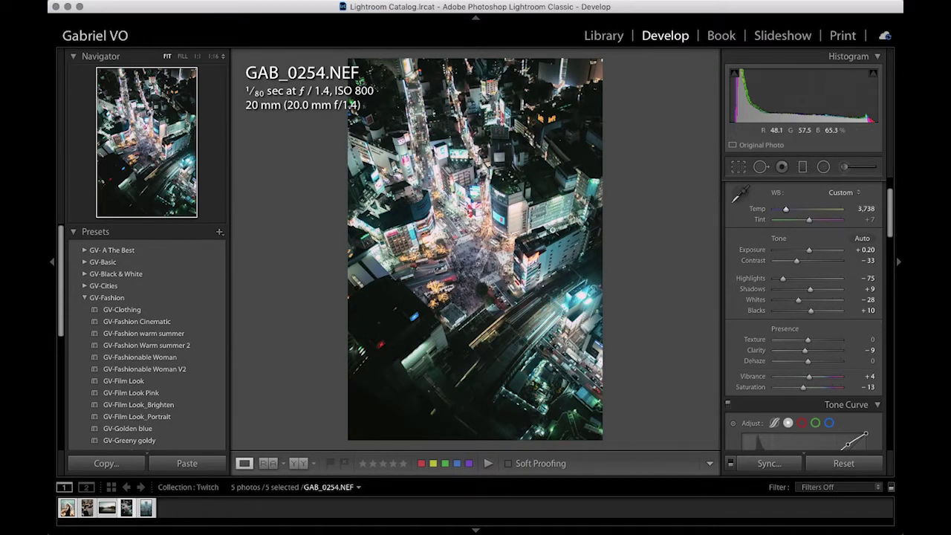
On the skyscraper photo DSC_8310.NEF, set the temperature to 6,128 and the contrast to -8
key("Right")
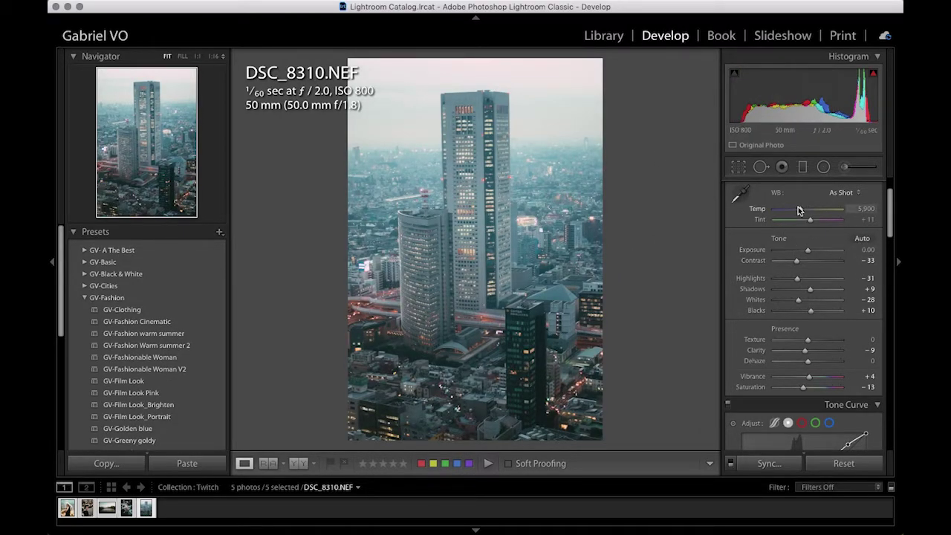
mouse_move(800, 212)
left_mouse_down()
mouse_move(814, 214)
mouse_move(803, 218)
left_mouse_up()
left_click_drag(800, 212, 801, 213)
left_click_drag(796, 260, 806, 263)
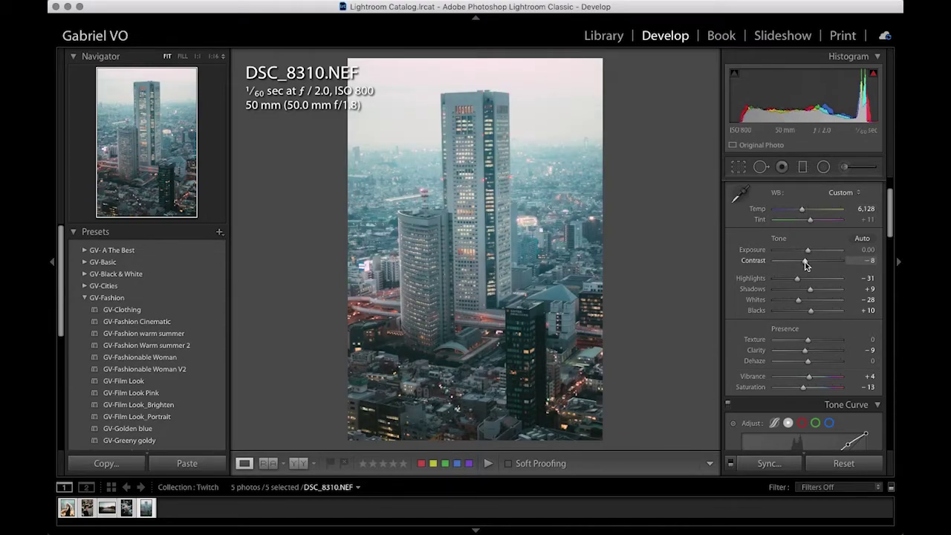
Shift the aqua hue of the skyscraper photo to +52
scroll(815, 377, "down", 15)
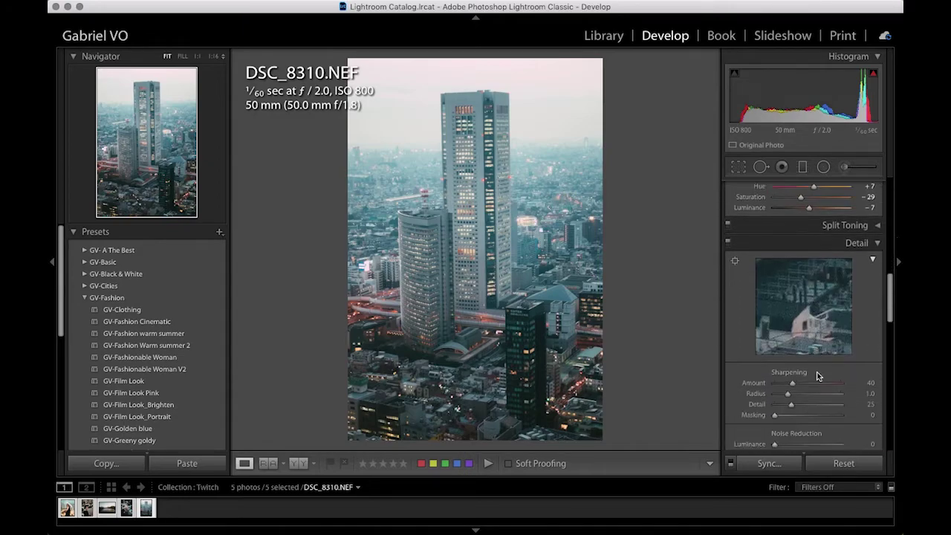
scroll(817, 377, "up", 10)
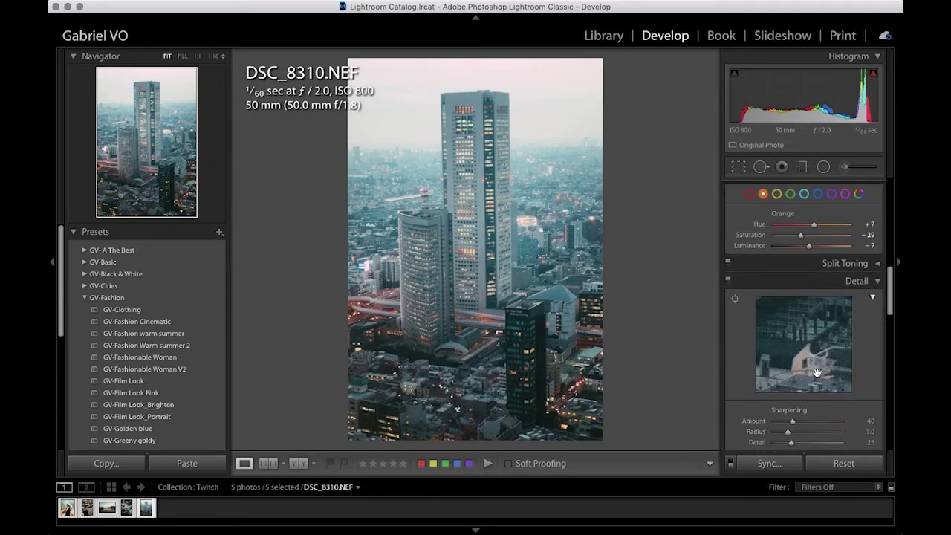
left_click(804, 270)
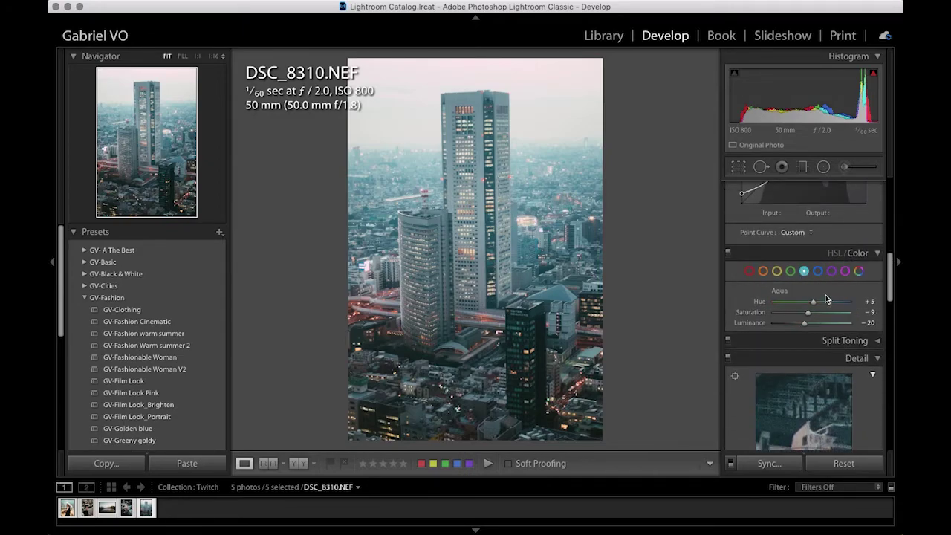
left_click_drag(814, 304, 832, 315)
Compare the skyscraper photo repeatedly with its before version
key("backslash")
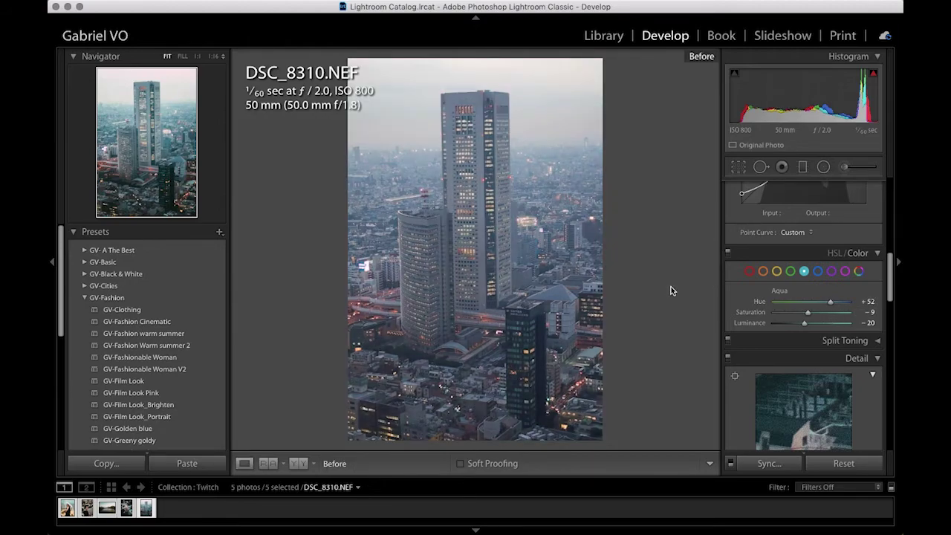
key("backslash")
key("backslash")
key("backslash")
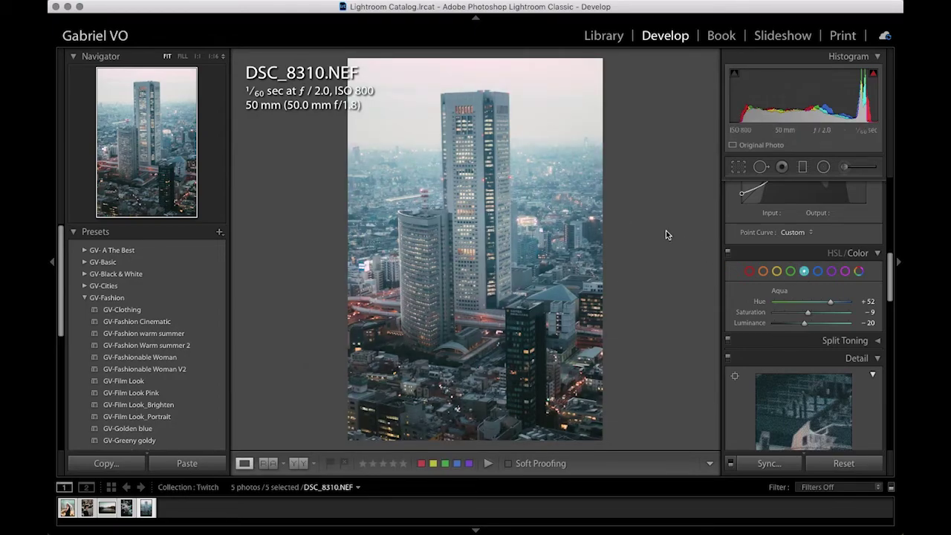
scroll(789, 251, "up", 5)
scroll(789, 252, "up", 3)
scroll(789, 252, "down", 10)
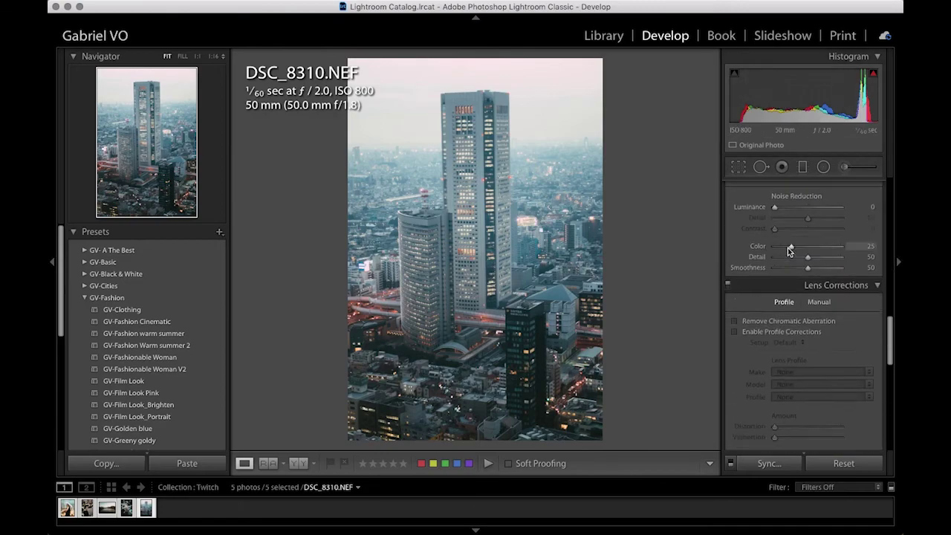
scroll(789, 253, "up", 6)
scroll(789, 252, "up", 5)
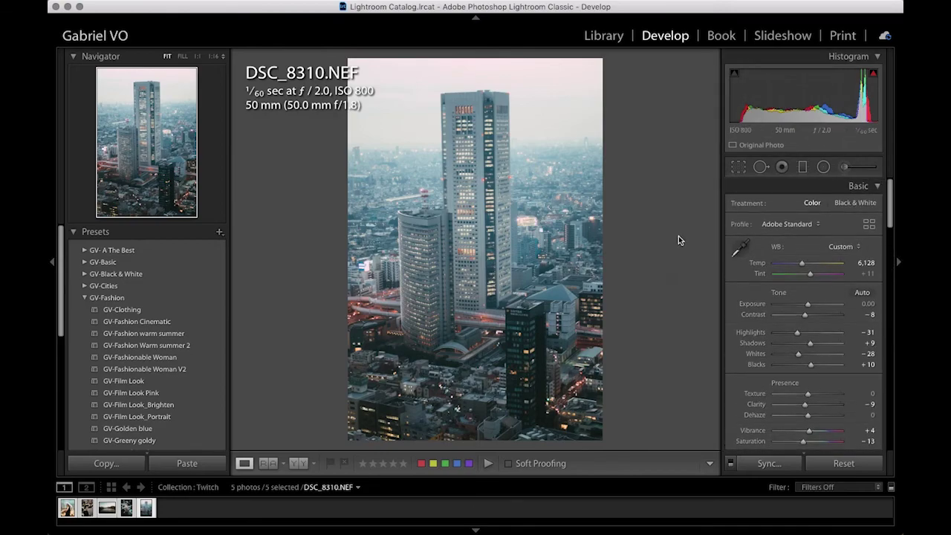